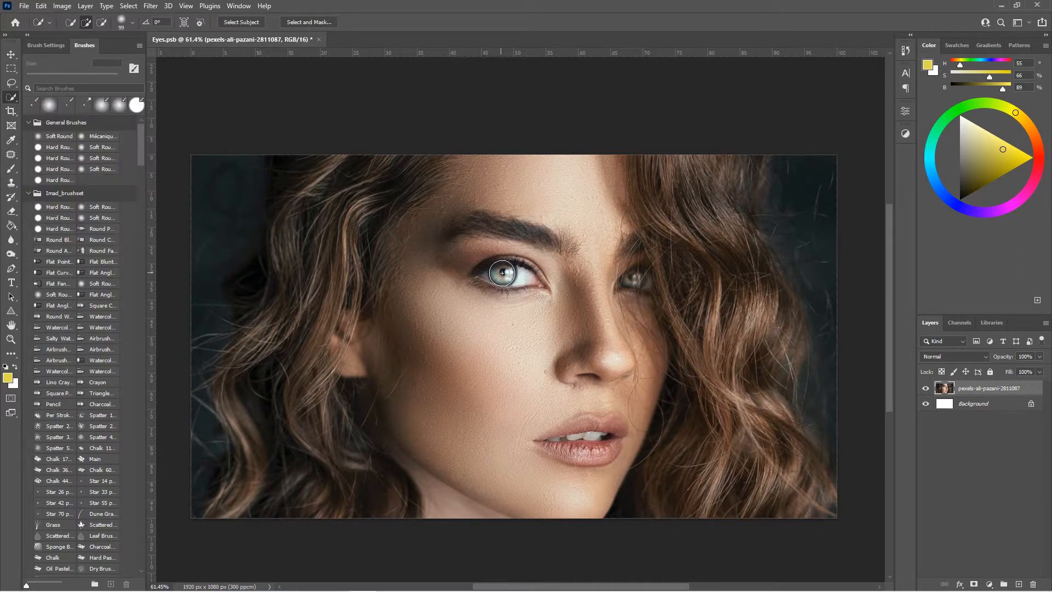
# Quick-select the iris of the fully visible eye and add a Hue/Saturation adjustment layer with Colorize enabled.
pyautogui.moveTo(501, 272); pyautogui.dragTo(523, 266)
pyautogui.click(905, 133)
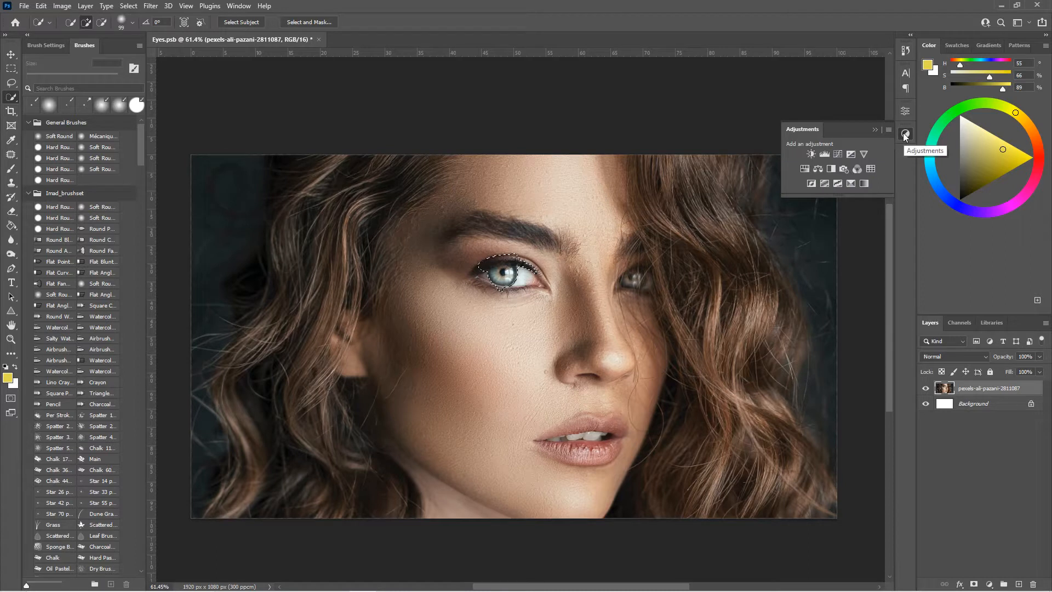
pyautogui.click(800, 169)
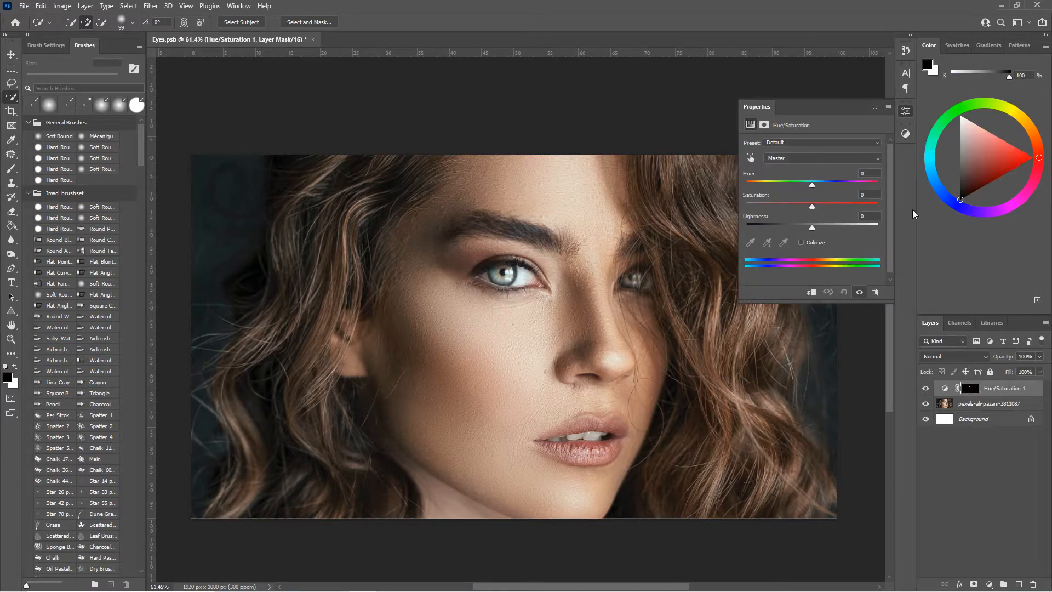
pyautogui.click(802, 243)
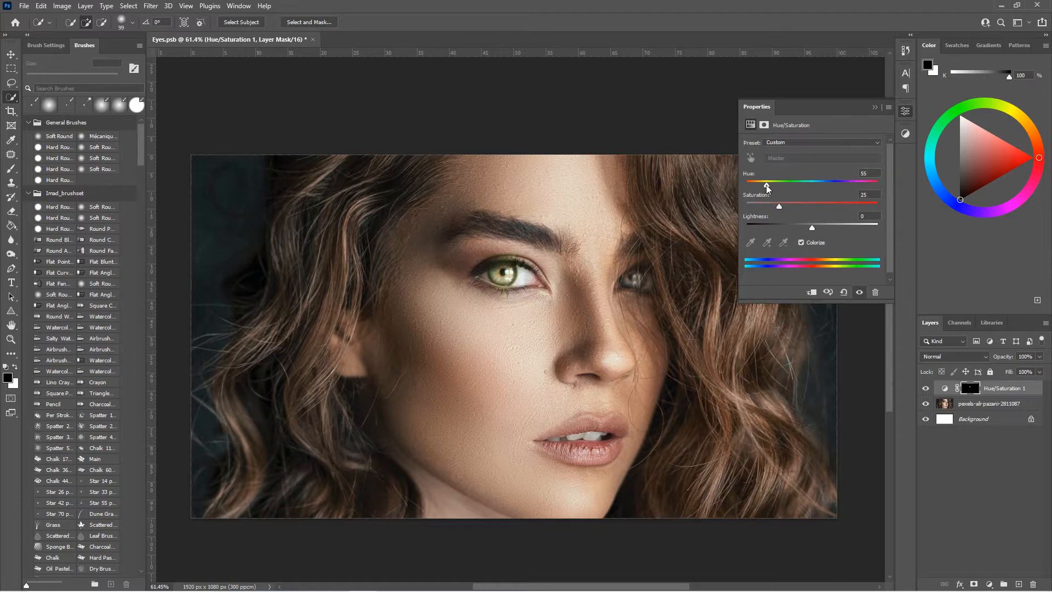
# Recolour the eye magenta with Hue 306, Saturation 63 and Lightness -21 in the Hue/Saturation adjustment.
pyautogui.moveTo(774, 185)
pyautogui.mouseDown()
pyautogui.moveTo(758, 185)
pyautogui.moveTo(772, 183)
pyautogui.mouseUp()
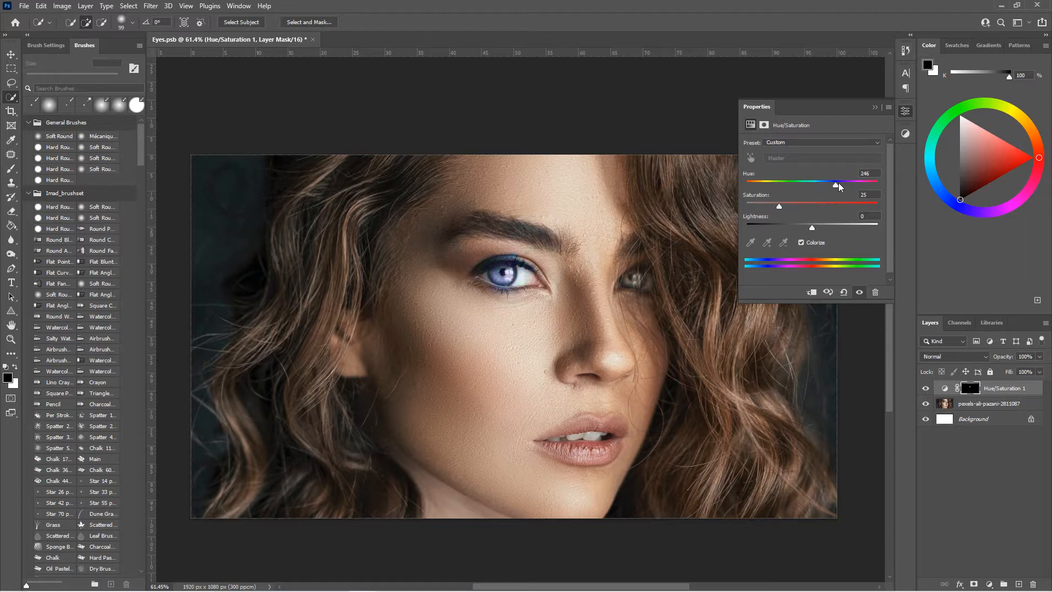
pyautogui.moveTo(859, 183)
pyautogui.mouseDown()
pyautogui.moveTo(799, 185)
pyautogui.moveTo(840, 187)
pyautogui.mouseUp()
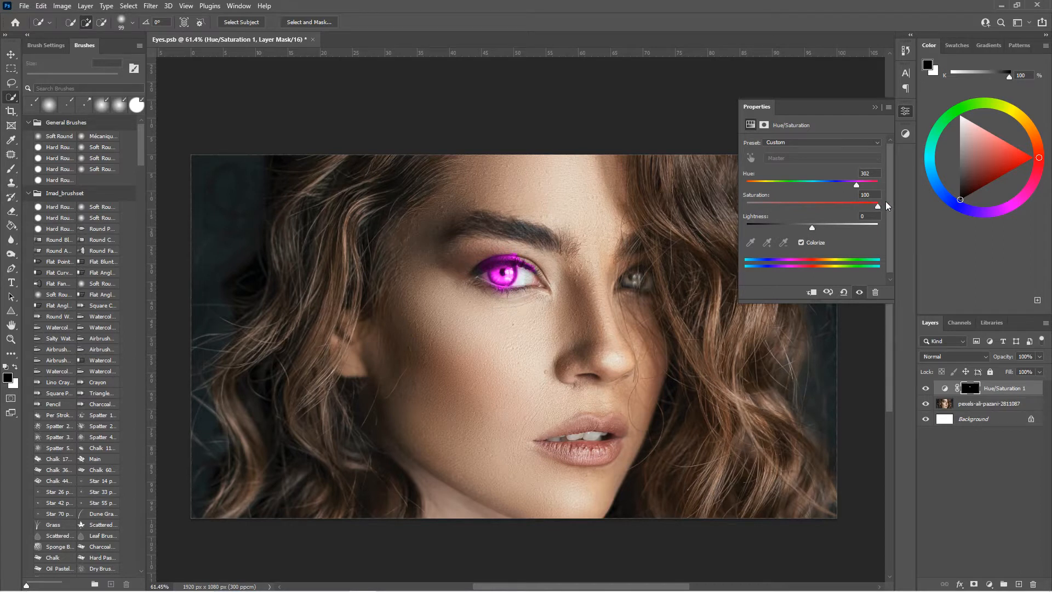
pyautogui.moveTo(877, 206); pyautogui.dragTo(809, 228)
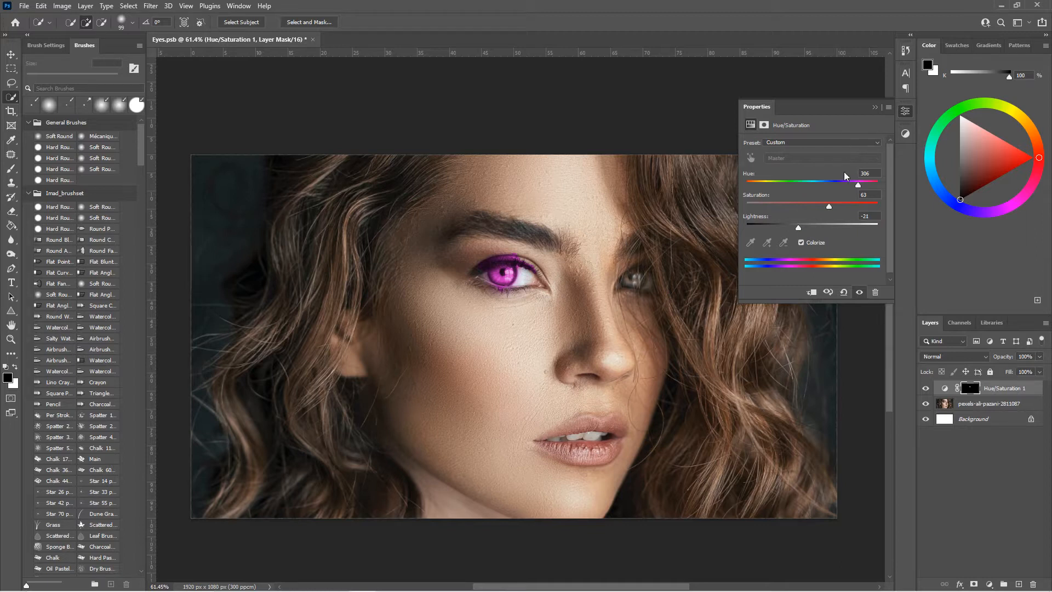
pyautogui.click(876, 107)
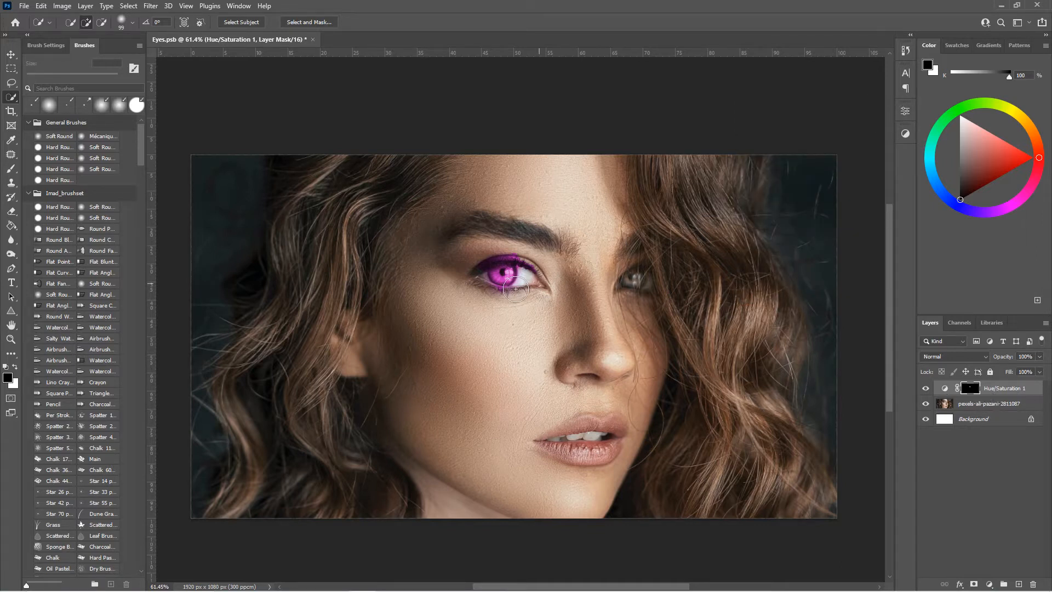
# Paint black on the Hue/Saturation mask with a 40 px brush at 100% opacity to remove the magenta spill below the eye.
pyautogui.scroll(6, 517, 289)
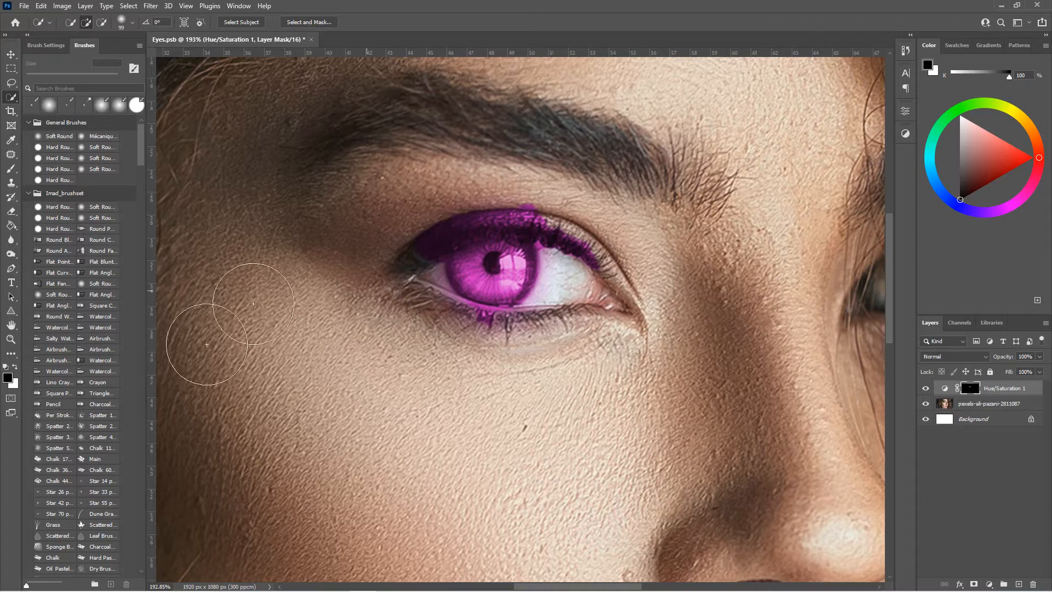
pyautogui.click(11, 171)
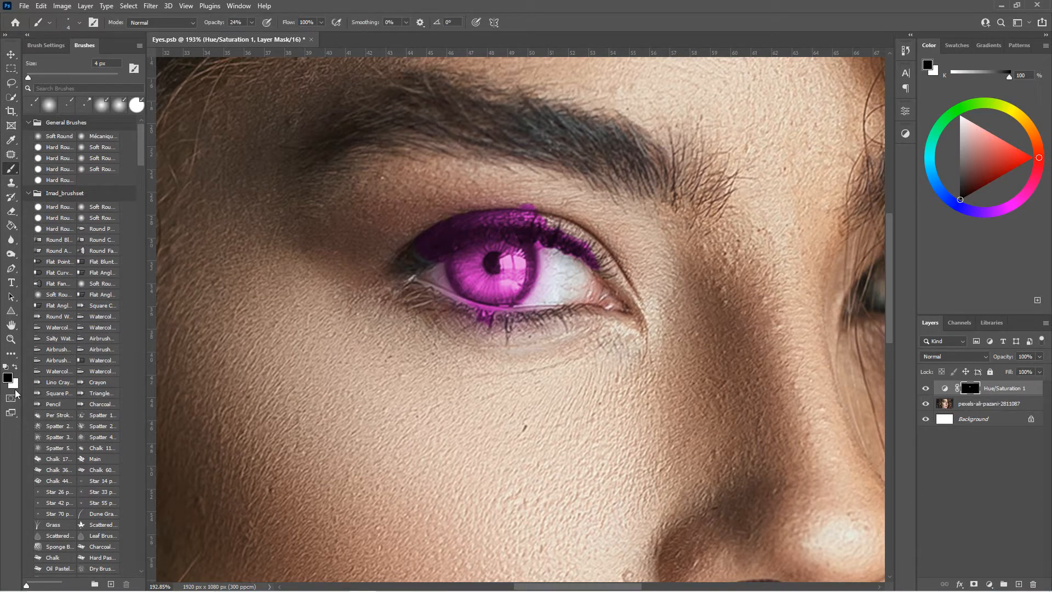
pyautogui.press('x')
pyautogui.press('x')
pyautogui.press('x')
pyautogui.press('x')
pyautogui.moveTo(419, 332); pyautogui.dragTo(441, 329)
pyautogui.moveTo(251, 34); pyautogui.dragTo(295, 35)
pyautogui.moveTo(315, 245)
pyautogui.mouseDown()
pyautogui.moveTo(320, 228)
pyautogui.moveTo(321, 253)
pyautogui.mouseUp()
pyautogui.moveTo(451, 333); pyautogui.dragTo(529, 322)
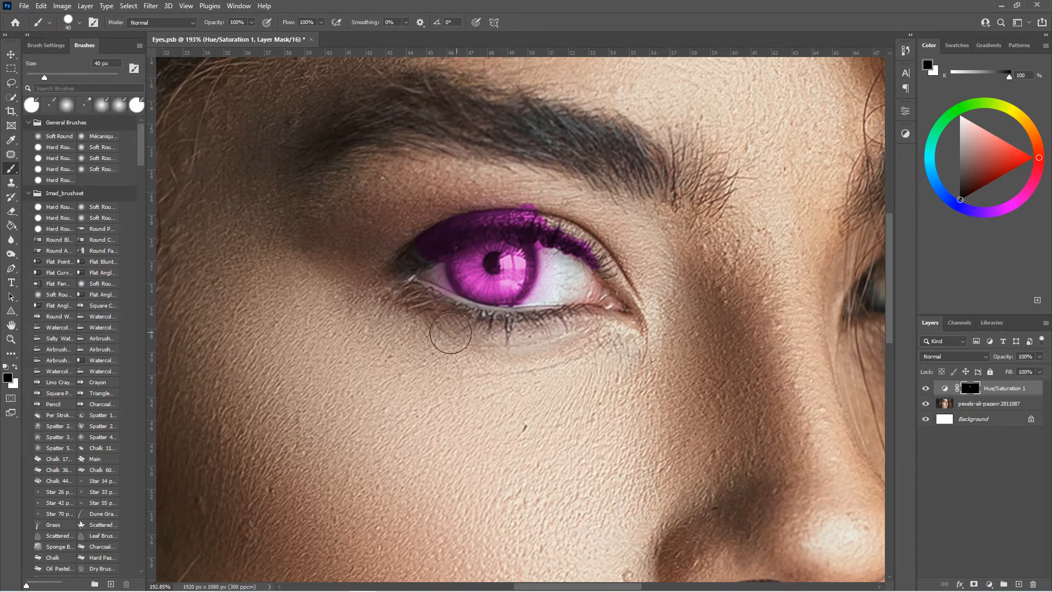
# Mask the magenta off the upper eyelid, lashes and iris surroundings with the 40 px black brush.
pyautogui.moveTo(419, 267)
pyautogui.mouseDown()
pyautogui.moveTo(452, 207)
pyautogui.moveTo(499, 190)
pyautogui.moveTo(459, 196)
pyautogui.moveTo(524, 201)
pyautogui.moveTo(584, 247)
pyautogui.moveTo(577, 256)
pyautogui.moveTo(555, 235)
pyautogui.moveTo(553, 289)
pyautogui.moveTo(526, 321)
pyautogui.moveTo(550, 226)
pyautogui.moveTo(506, 208)
pyautogui.moveTo(445, 225)
pyautogui.moveTo(423, 272)
pyautogui.moveTo(446, 310)
pyautogui.moveTo(479, 324)
pyautogui.mouseUp()
pyautogui.moveTo(529, 220)
pyautogui.mouseDown()
pyautogui.moveTo(444, 234)
pyautogui.moveTo(507, 216)
pyautogui.moveTo(548, 220)
pyautogui.moveTo(488, 217)
pyautogui.moveTo(416, 249)
pyautogui.mouseUp()
pyautogui.keyDown('alt'); pyautogui.rightClick(435, 215); pyautogui.keyUp('alt')
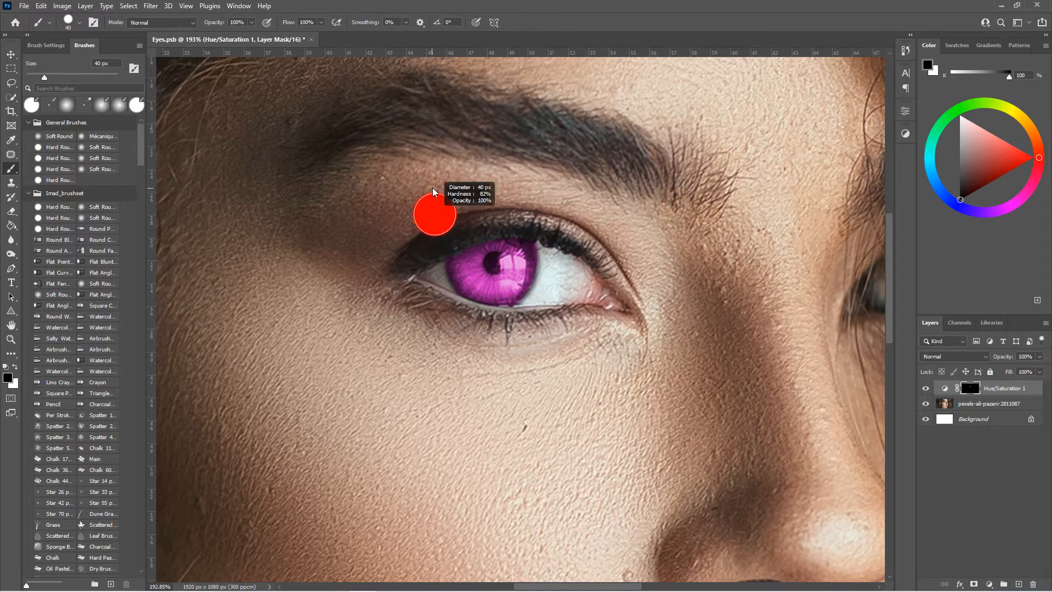
pyautogui.keyDown('alt'); pyautogui.rightClick(424, 217); pyautogui.keyUp('alt')
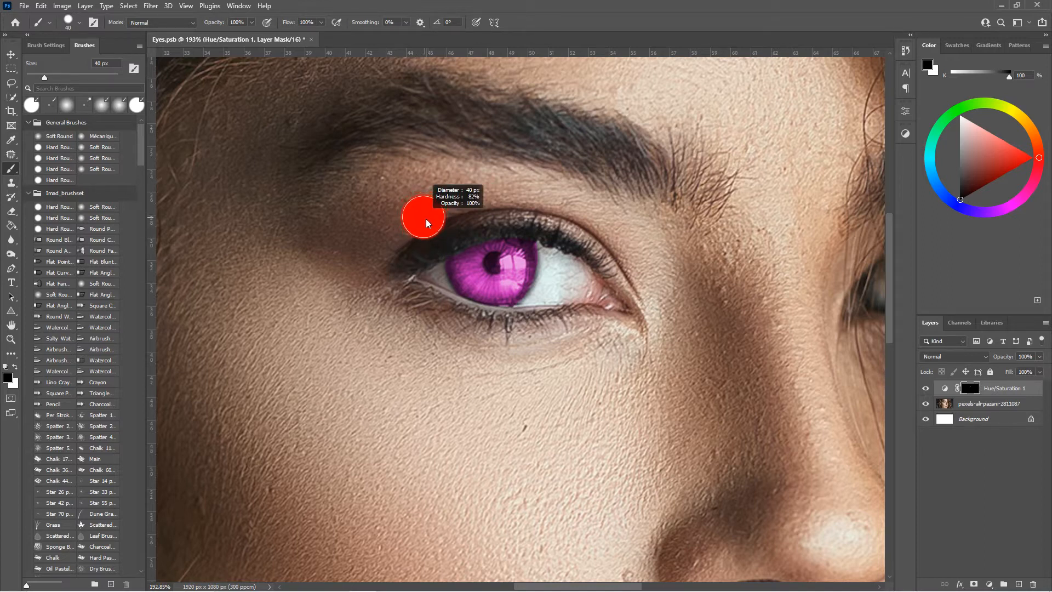
pyautogui.moveTo(437, 230)
pyautogui.mouseDown()
pyautogui.moveTo(527, 214)
pyautogui.moveTo(511, 214)
pyautogui.moveTo(501, 219)
pyautogui.moveTo(537, 221)
pyautogui.moveTo(468, 225)
pyautogui.moveTo(425, 256)
pyautogui.moveTo(436, 303)
pyautogui.moveTo(460, 319)
pyautogui.moveTo(521, 324)
pyautogui.moveTo(545, 304)
pyautogui.moveTo(524, 320)
pyautogui.moveTo(548, 299)
pyautogui.mouseUp()
# Duplicate the portrait layer and darken the iris rim and inner eye corner using the Burn tool at 50% exposure.
pyautogui.click(986, 401)
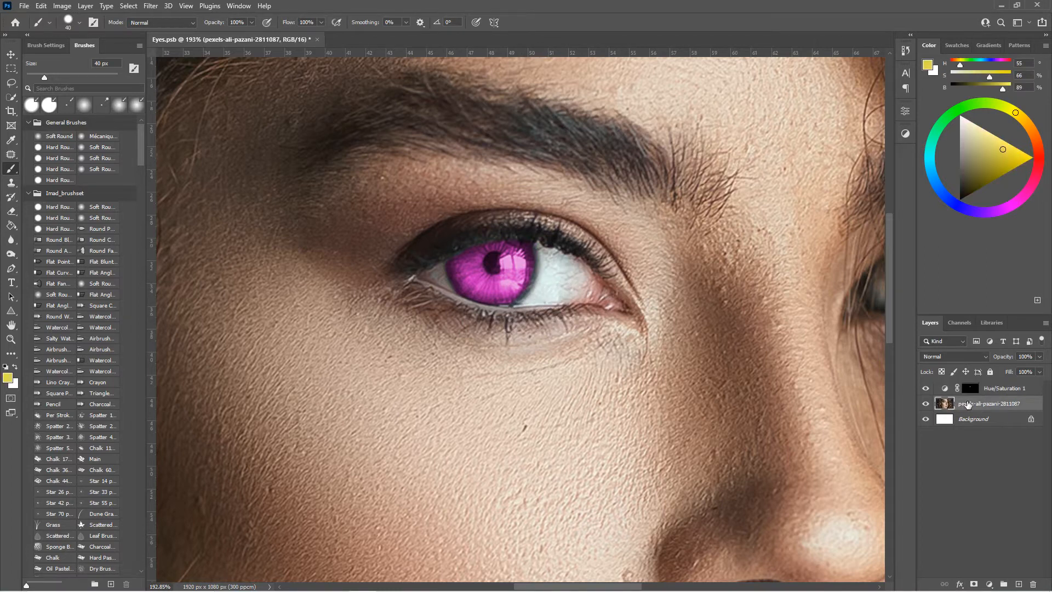
pyautogui.moveTo(968, 405); pyautogui.dragTo(972, 400)
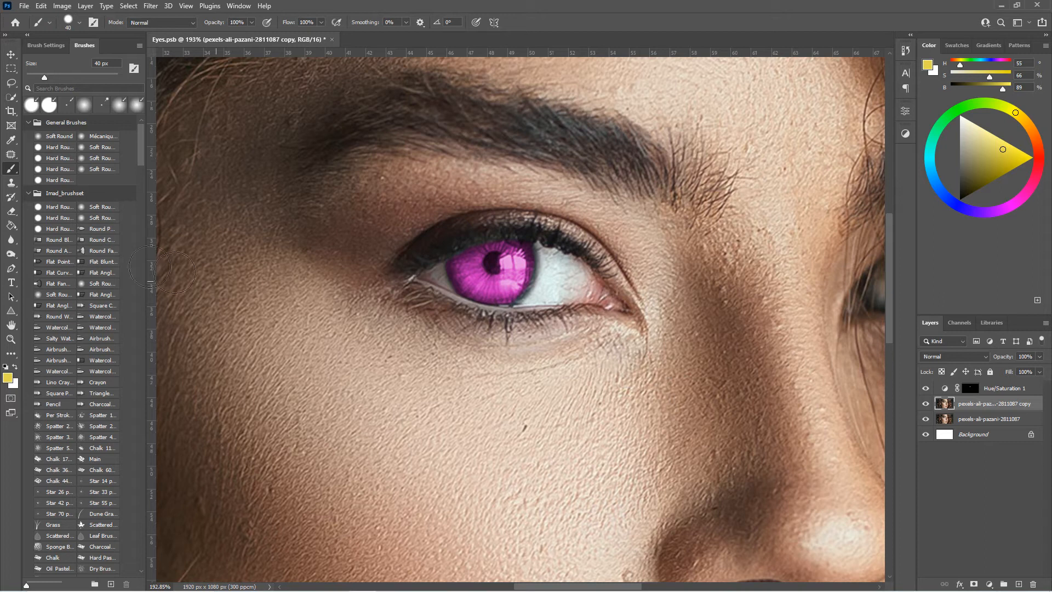
pyautogui.click(12, 254)
pyautogui.moveTo(462, 299)
pyautogui.mouseDown()
pyautogui.moveTo(492, 262)
pyautogui.moveTo(493, 271)
pyautogui.moveTo(489, 258)
pyautogui.moveTo(529, 243)
pyautogui.moveTo(454, 253)
pyautogui.moveTo(446, 281)
pyautogui.moveTo(466, 301)
pyautogui.moveTo(518, 302)
pyautogui.moveTo(537, 284)
pyautogui.mouseUp()
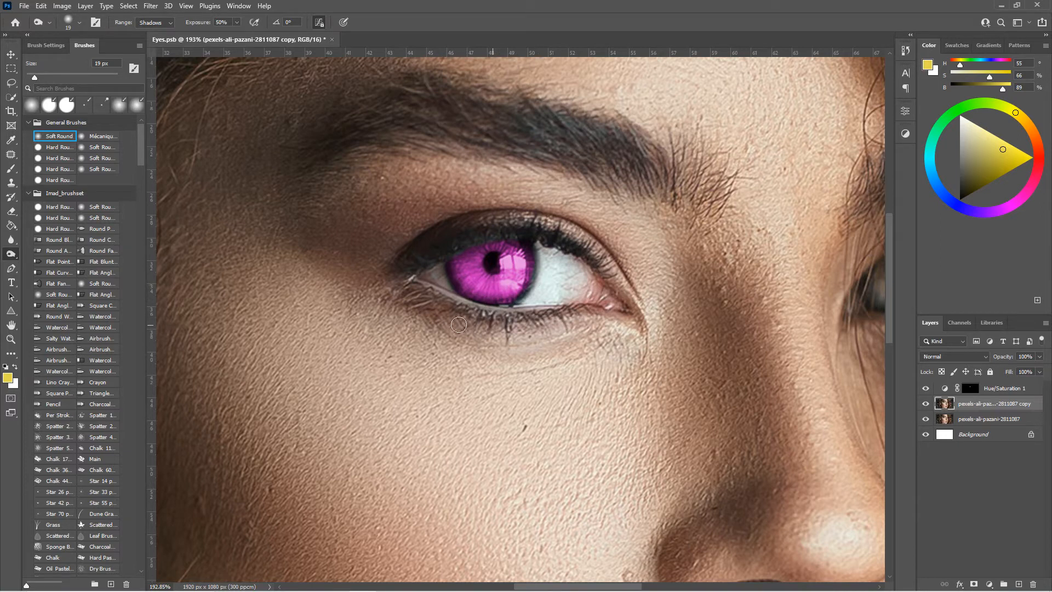
pyautogui.moveTo(622, 307); pyautogui.dragTo(606, 289)
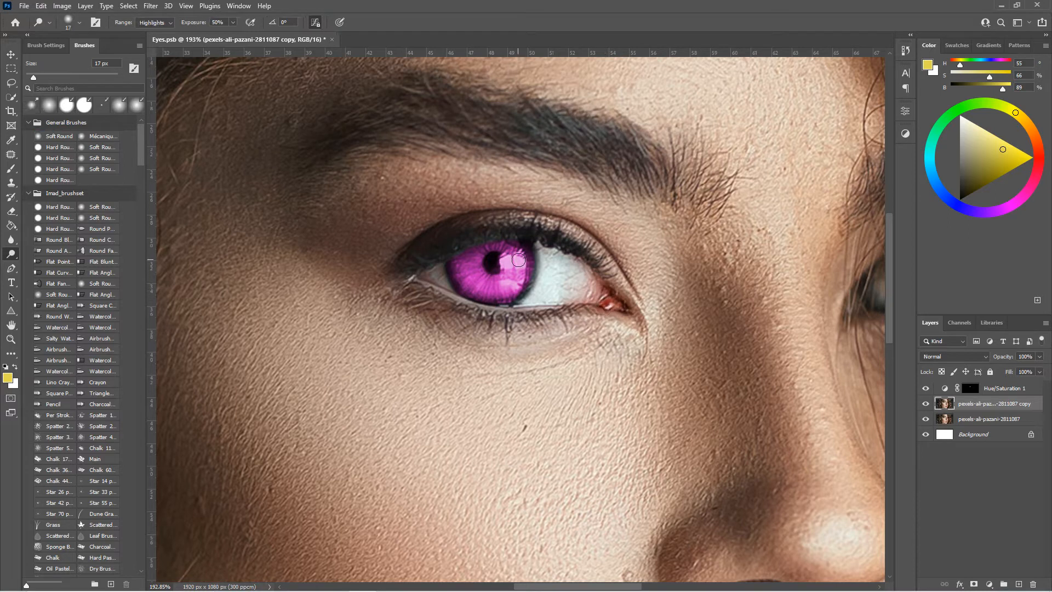
# Brighten the iris reflection and eye white using the Dodge tool with a 17 px brush, Highlights range and 50% exposure.
pyautogui.moveTo(518, 260)
pyautogui.mouseDown()
pyautogui.moveTo(554, 265)
pyautogui.moveTo(572, 276)
pyautogui.moveTo(562, 289)
pyautogui.moveTo(550, 279)
pyautogui.moveTo(589, 292)
pyautogui.moveTo(566, 274)
pyautogui.moveTo(590, 284)
pyautogui.mouseUp()
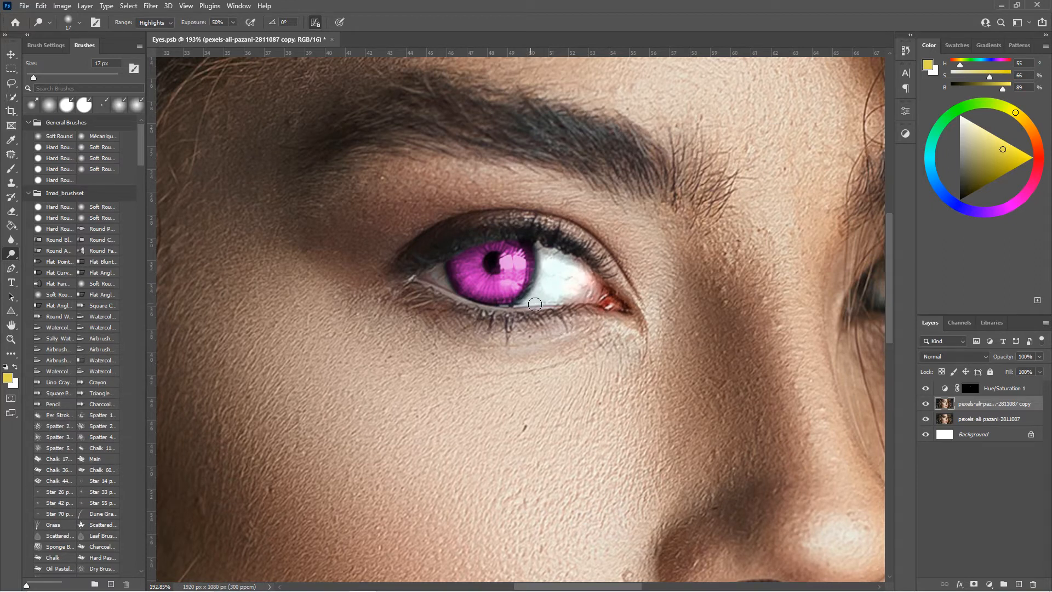
pyautogui.moveTo(533, 300); pyautogui.dragTo(567, 296)
pyautogui.moveTo(548, 258); pyautogui.dragTo(571, 265)
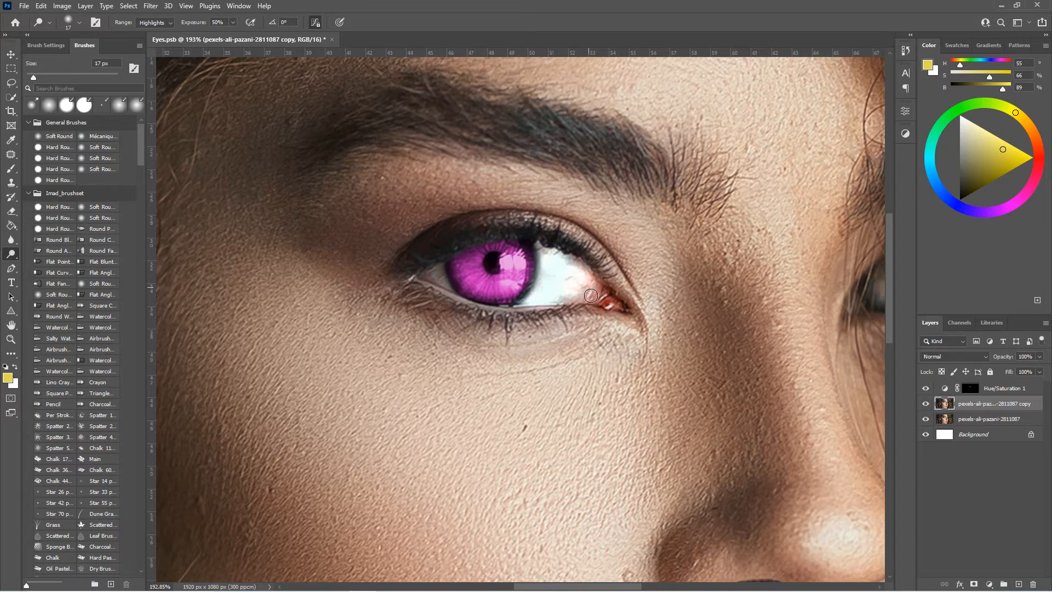
pyautogui.scroll(-8, 590, 296)
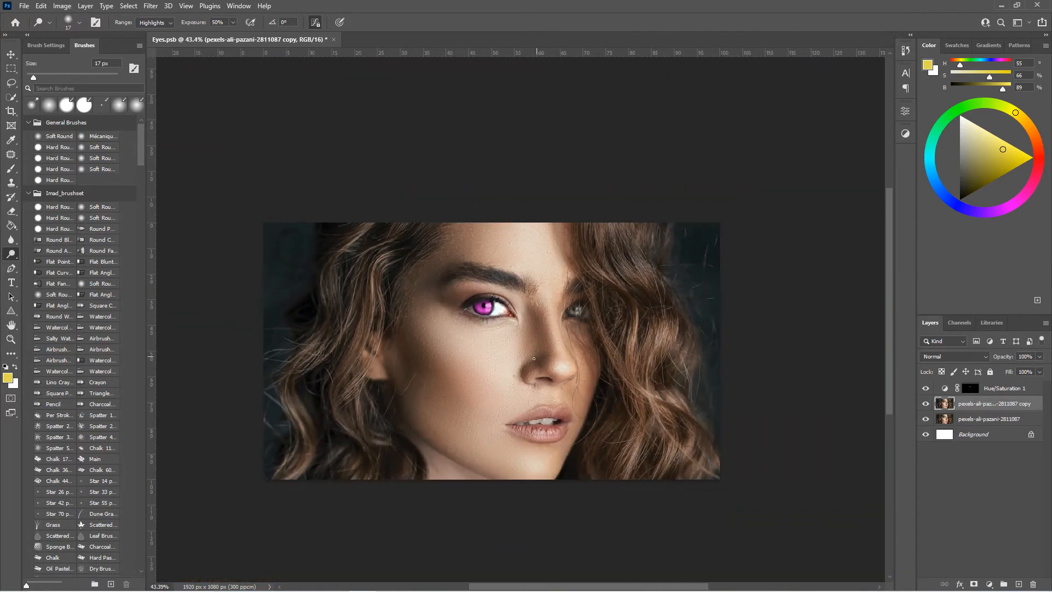
pyautogui.scroll(3, 534, 359)
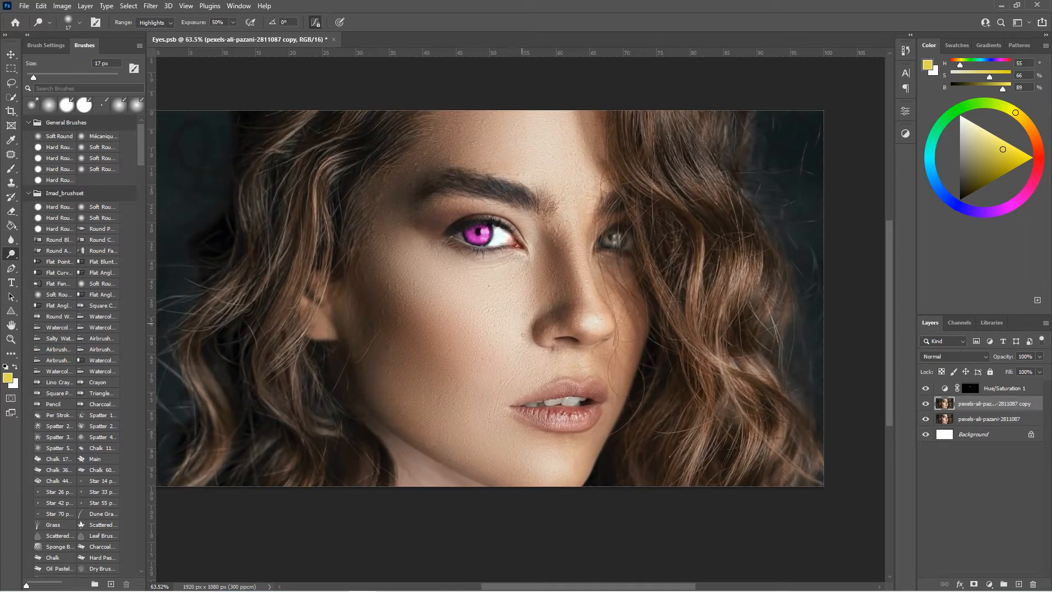
pyautogui.scroll(6, 506, 234)
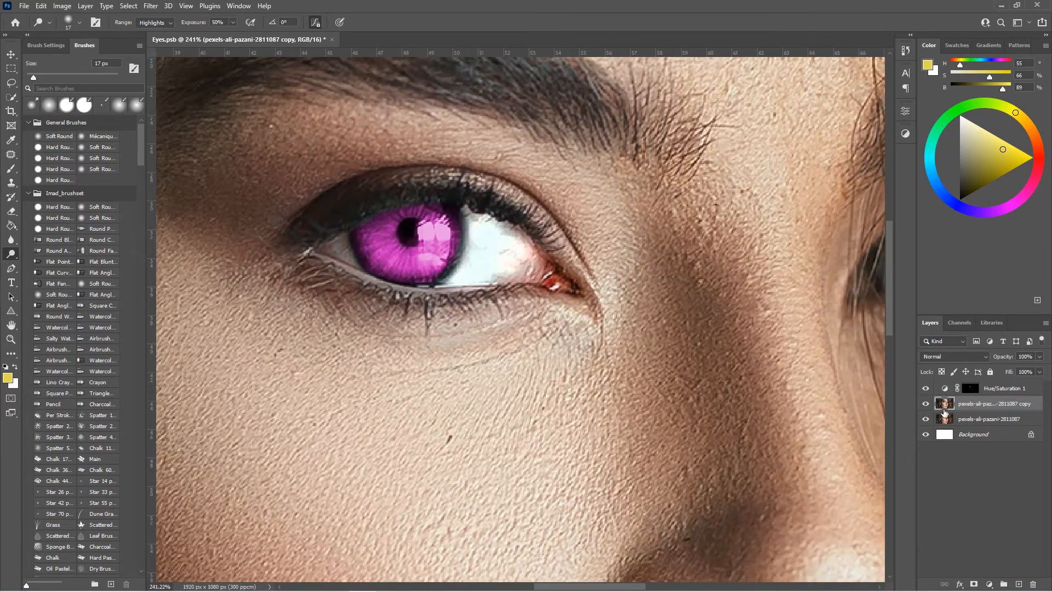
# Add a white layer mask to the duplicated portrait layer.
pyautogui.click(970, 388)
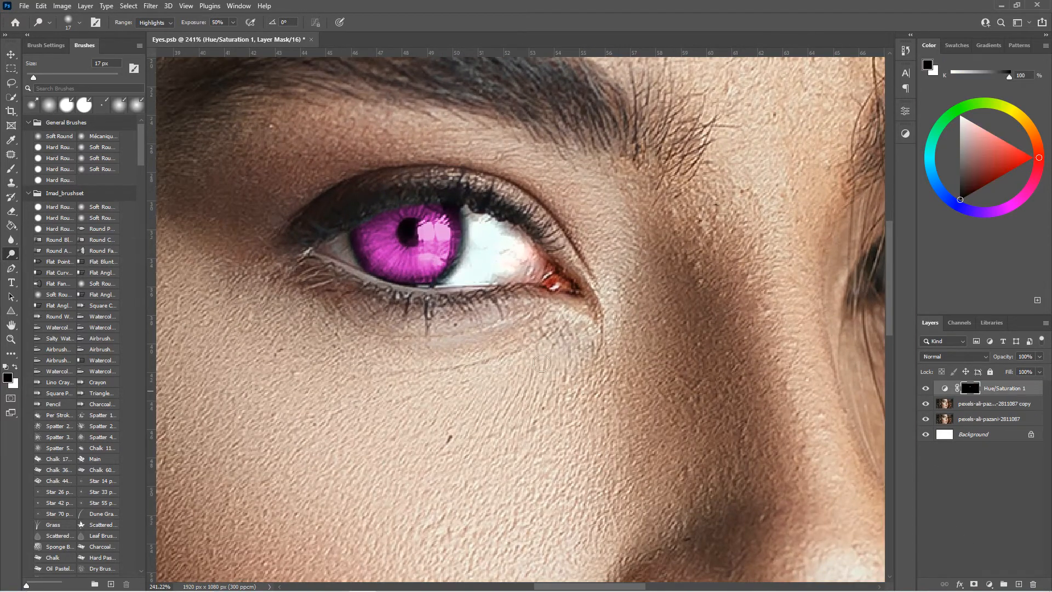
pyautogui.click(948, 406)
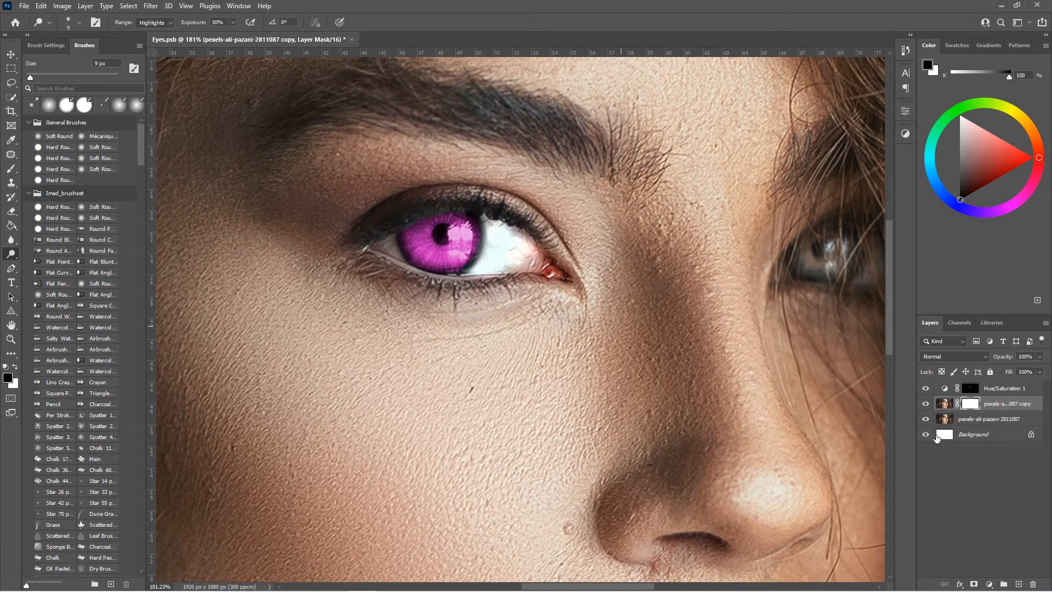
pyautogui.scroll(-10, 515, 307)
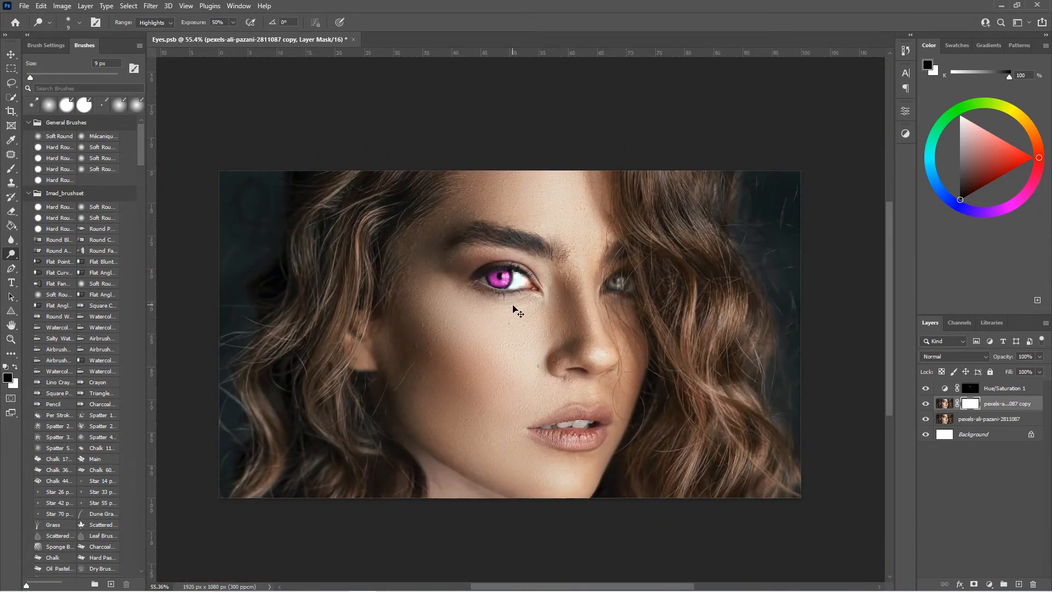
pyautogui.hscroll(1, 511, 307)
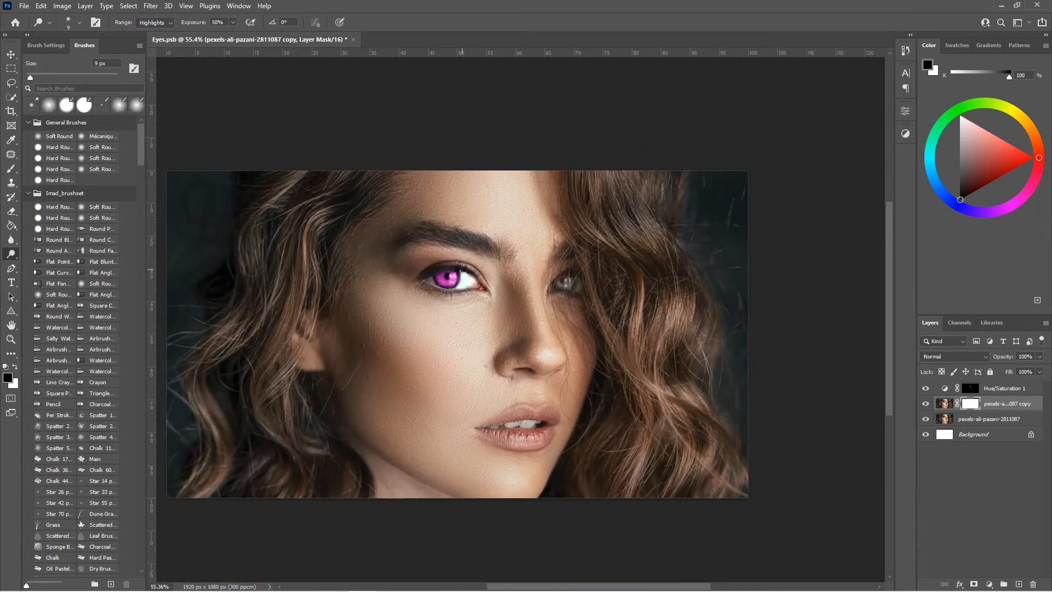
pyautogui.scroll(9, 466, 275)
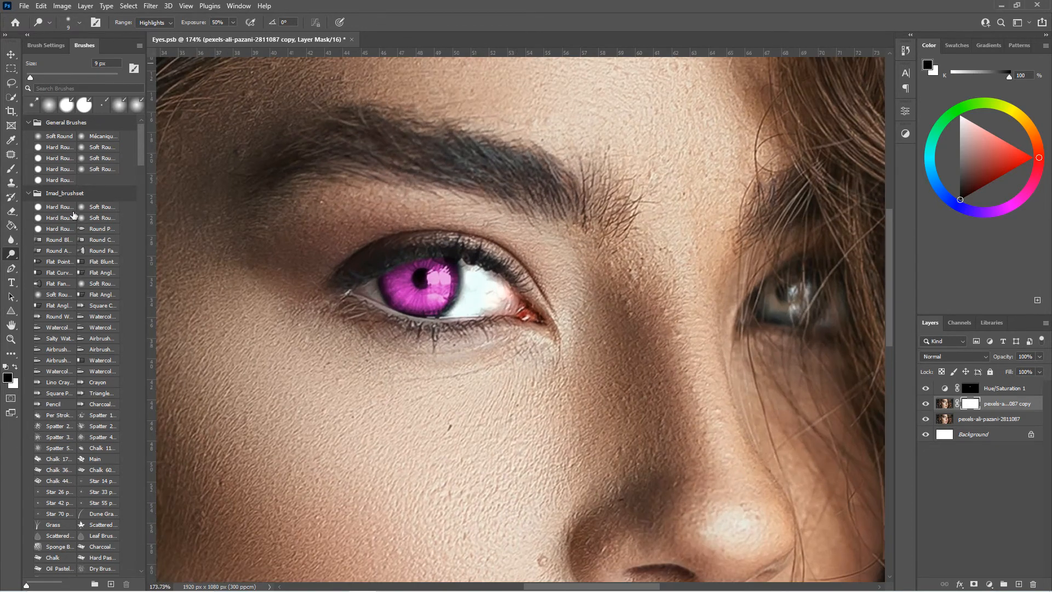
# Paint black at 29% brush opacity on the copy's mask to soften the dodging on the eye white and inner corner.
pyautogui.click(11, 169)
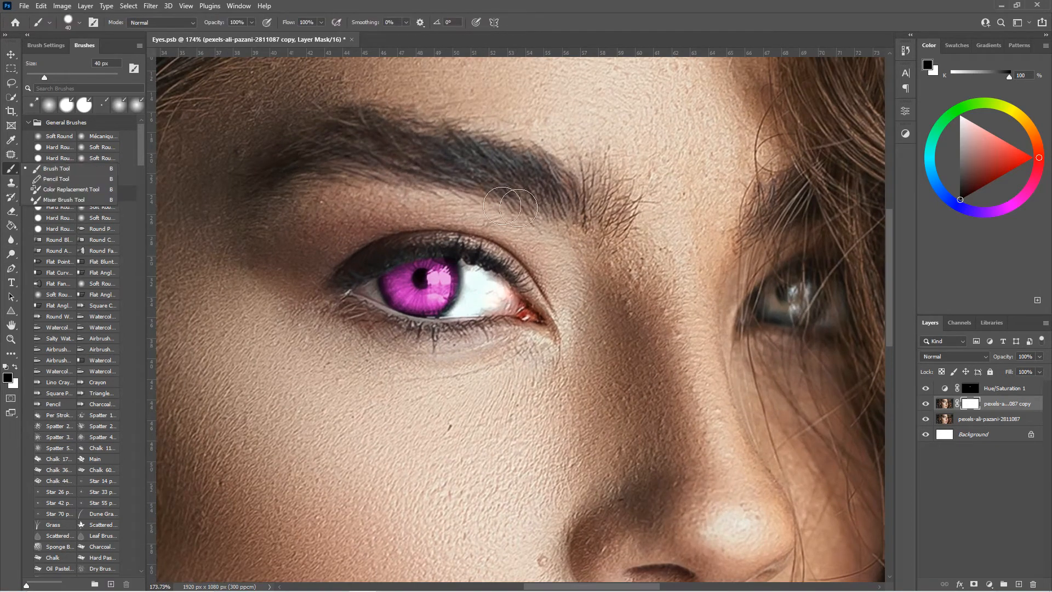
pyautogui.click(251, 22)
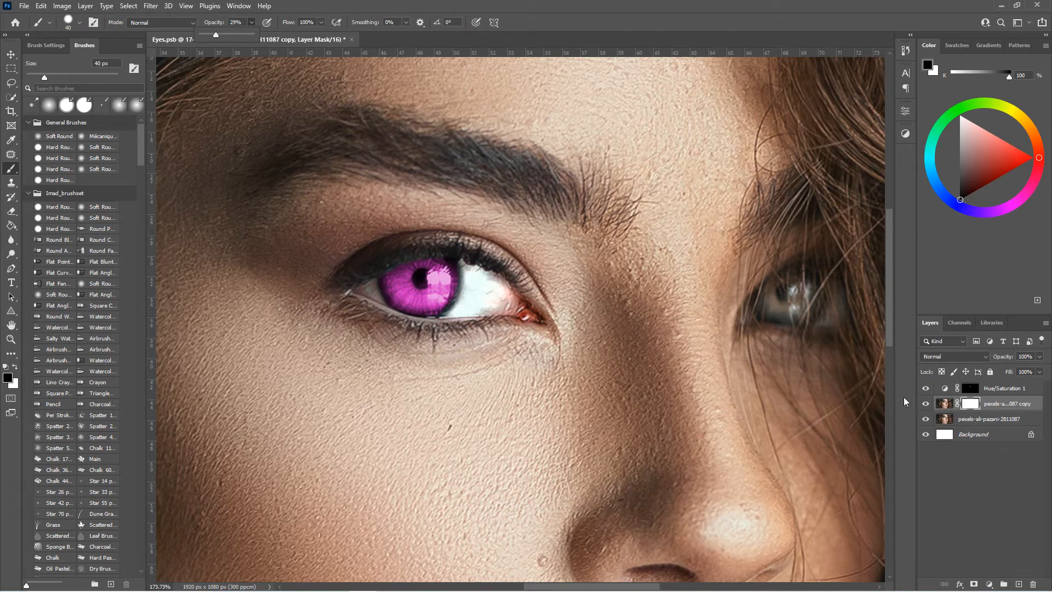
pyautogui.rightClick(542, 299)
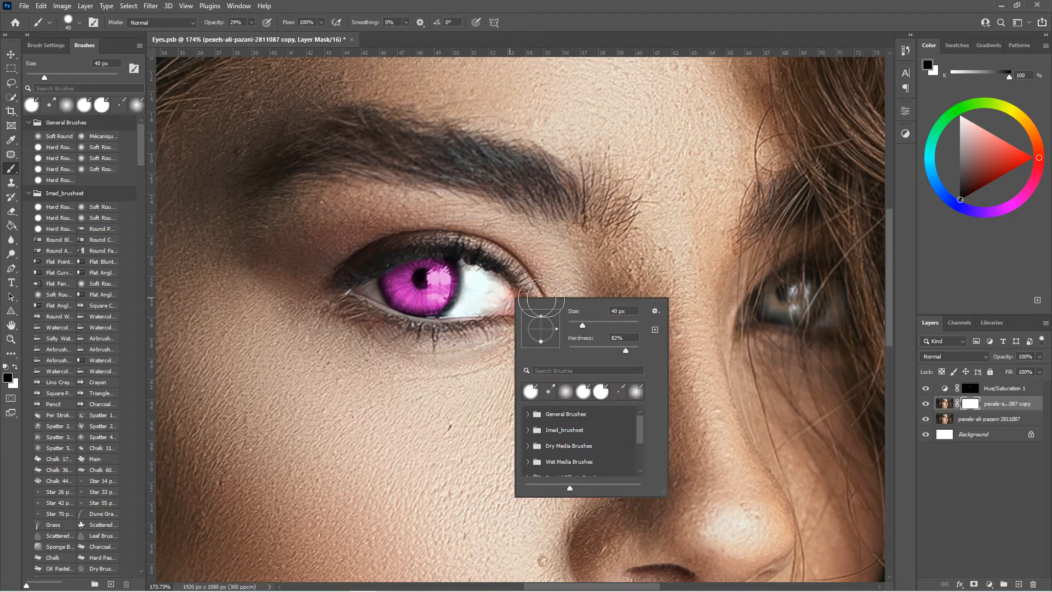
pyautogui.moveTo(499, 288); pyautogui.dragTo(522, 305)
pyautogui.click(522, 304)
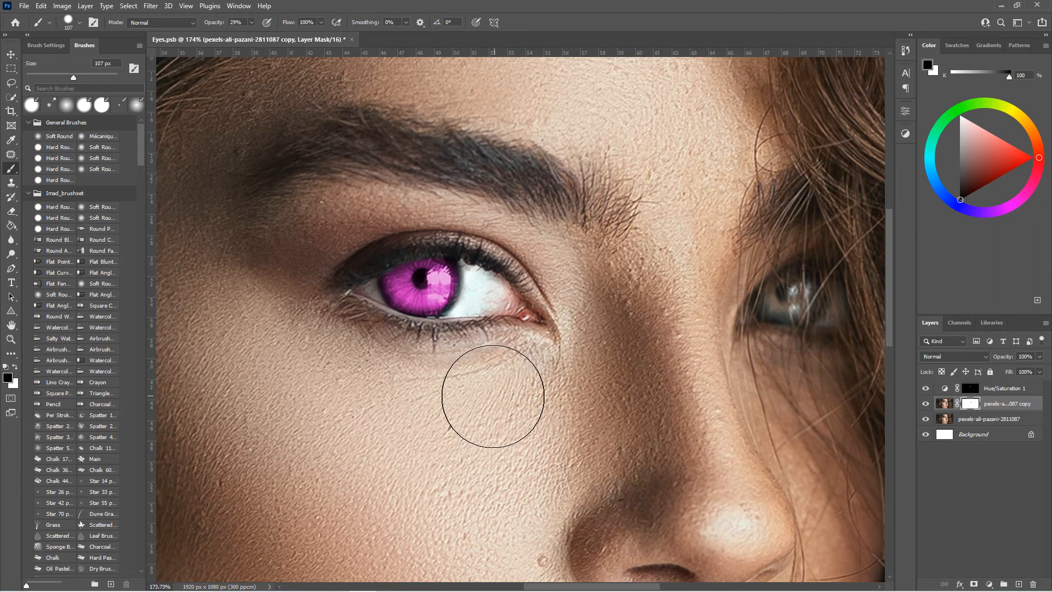
# Set the brush to 69 px and switch to white to restore the eye white and inner corner on the copy's mask.
pyautogui.scroll(-8, 492, 402)
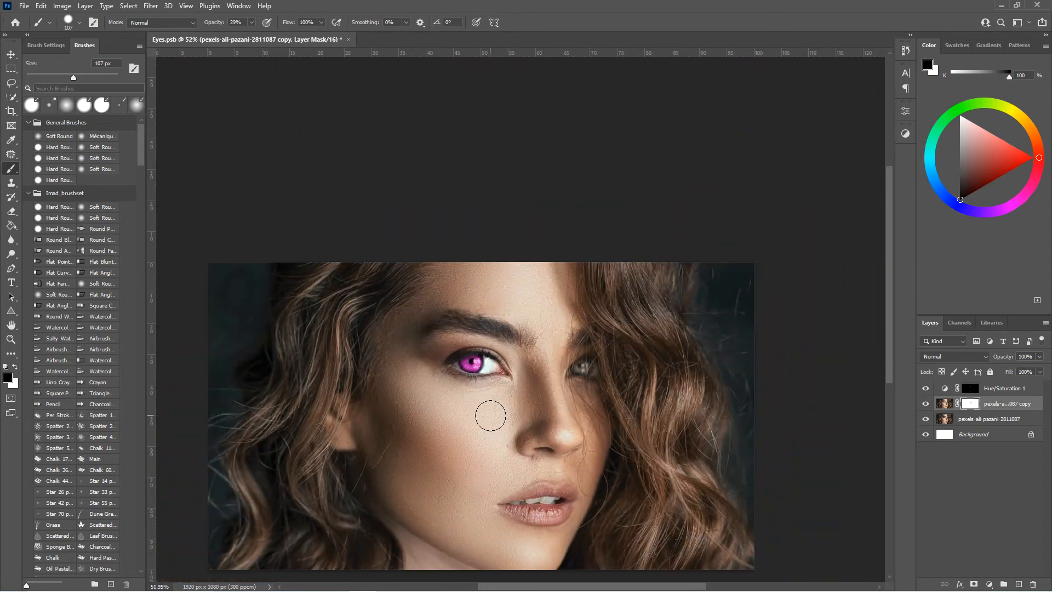
pyautogui.scroll(5, 493, 405)
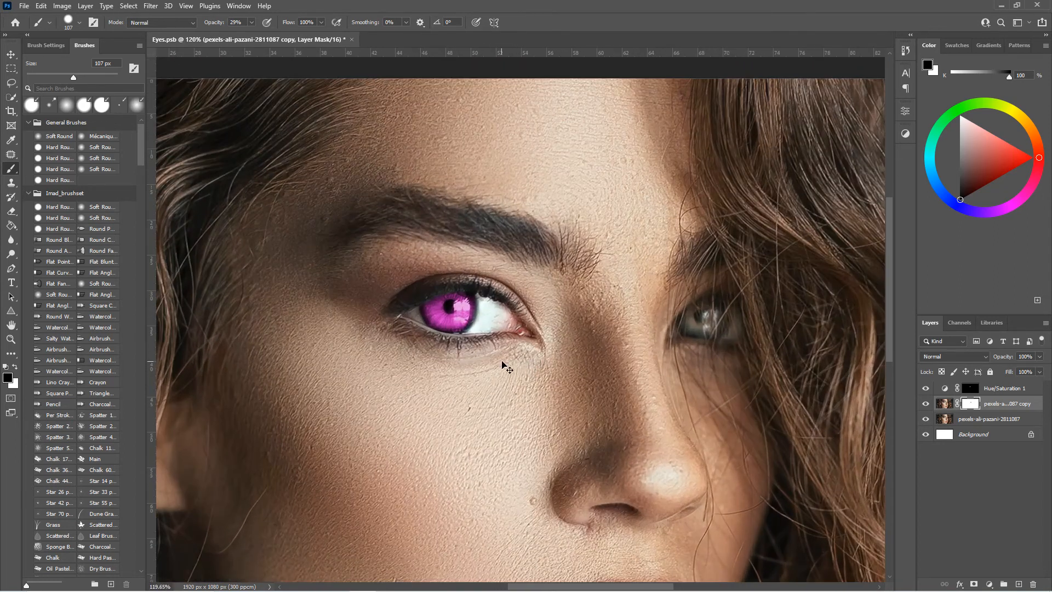
pyautogui.moveTo(502, 360)
pyautogui.mouseDown()
pyautogui.moveTo(482, 354)
pyautogui.moveTo(493, 344)
pyautogui.mouseUp()
pyautogui.scroll(-3, 495, 357)
pyautogui.scroll(4, 491, 335)
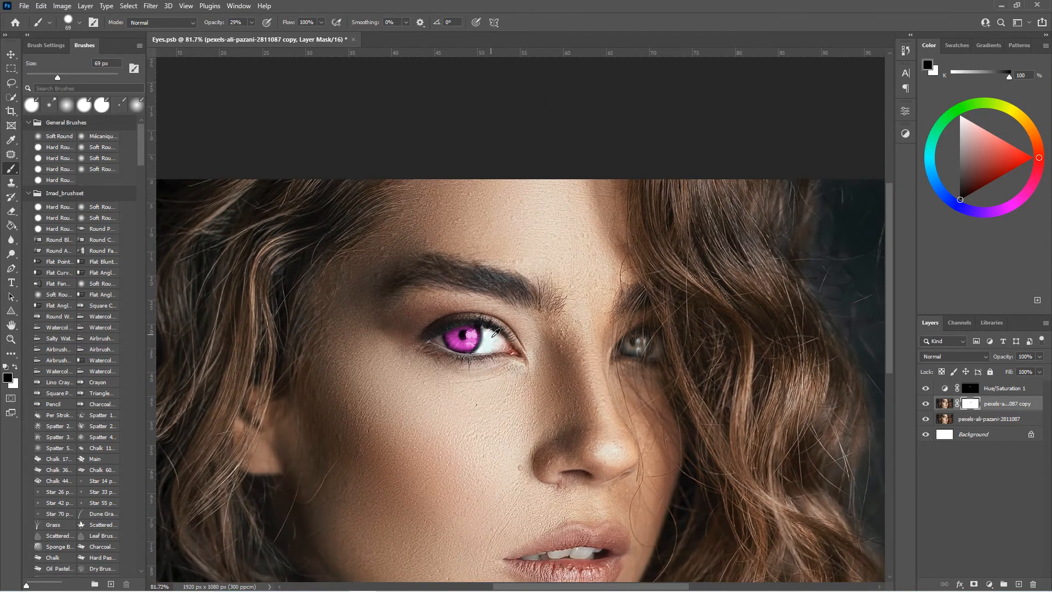
pyautogui.press('x')
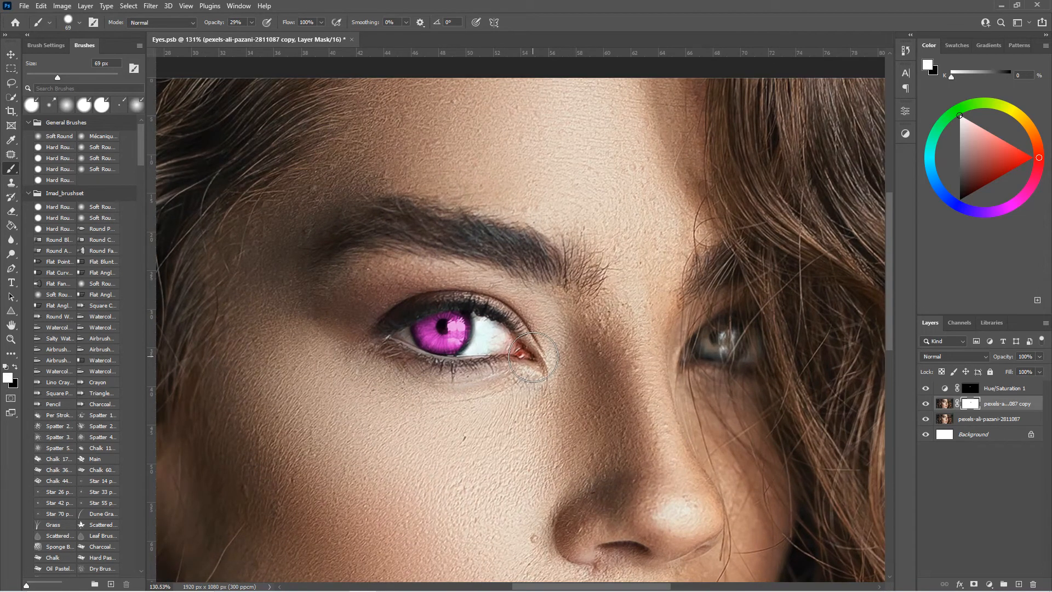
pyautogui.scroll(-4, 469, 390)
pyautogui.scroll(-3, 457, 405)
pyautogui.hscroll(-4, 457, 406)
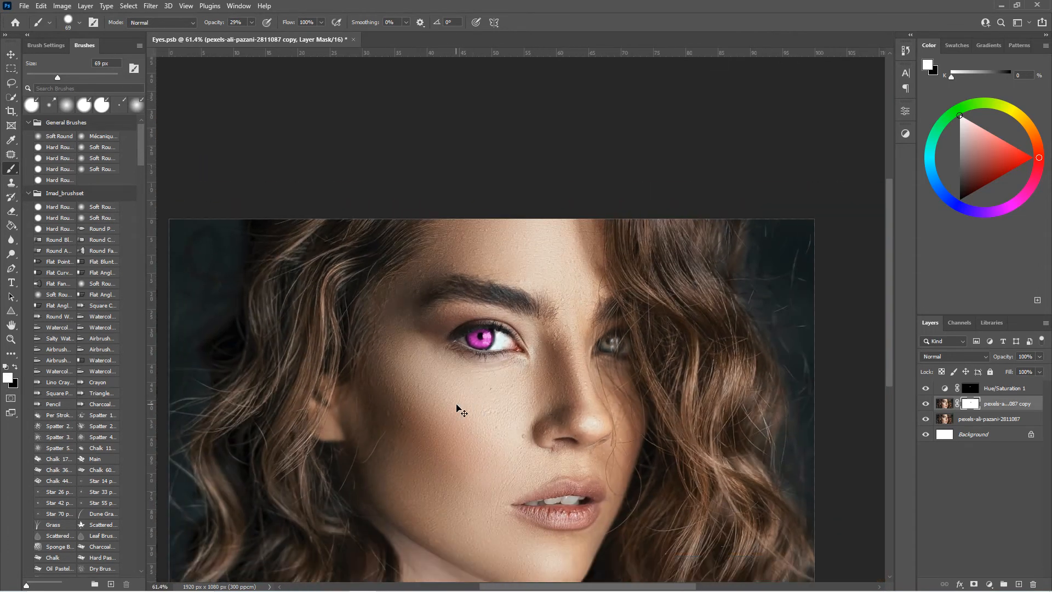
# Set the blend mode of the Hue/Saturation 1 adjustment layer to Overlay.
pyautogui.hscroll(2, 460, 408)
pyautogui.scroll(-5, 461, 408)
pyautogui.scroll(3, 461, 408)
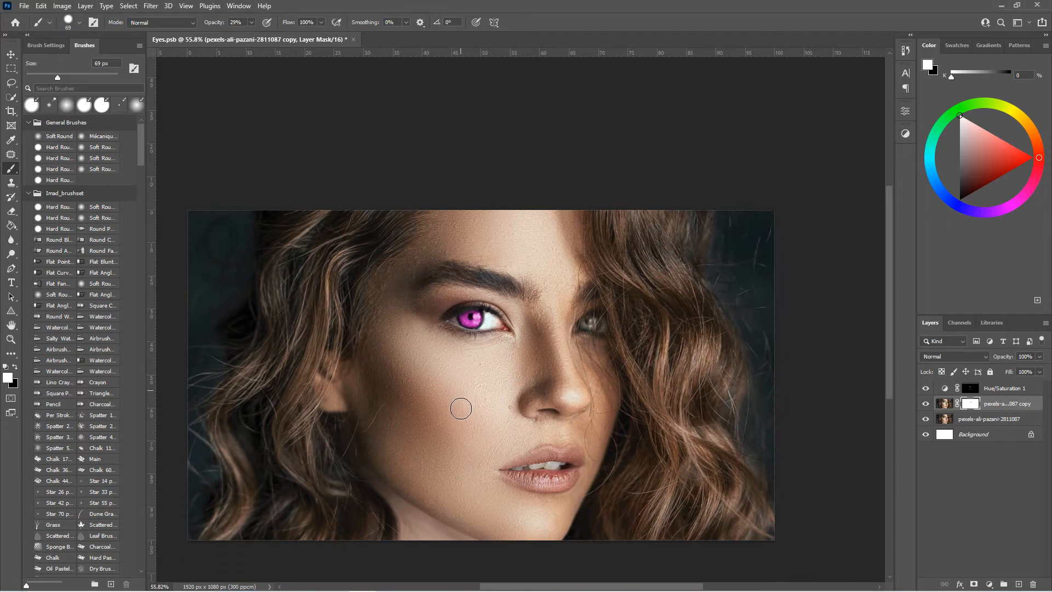
pyautogui.scroll(1, 461, 409)
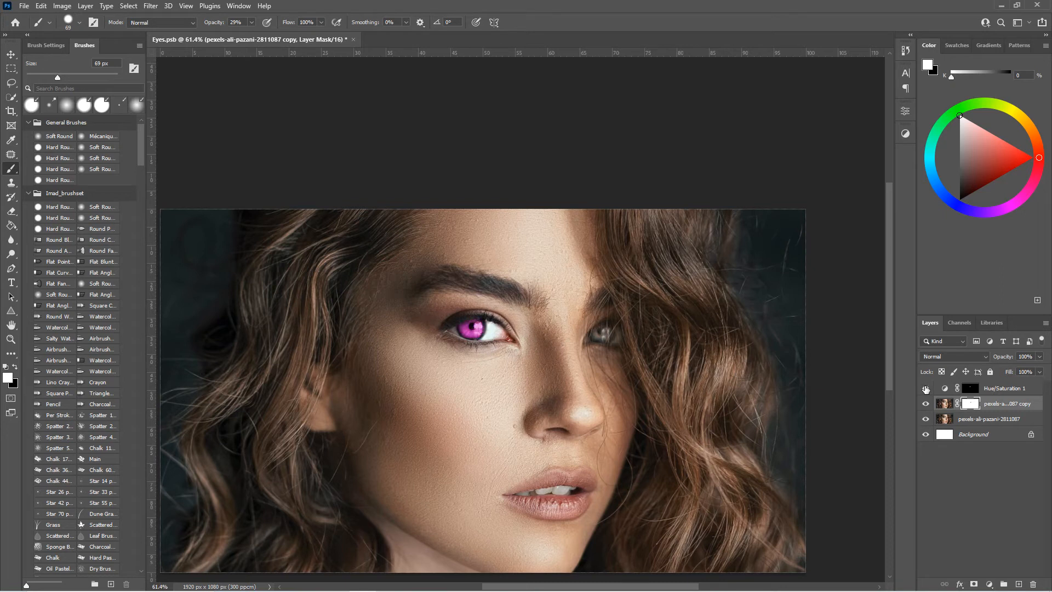
pyautogui.click(1011, 390)
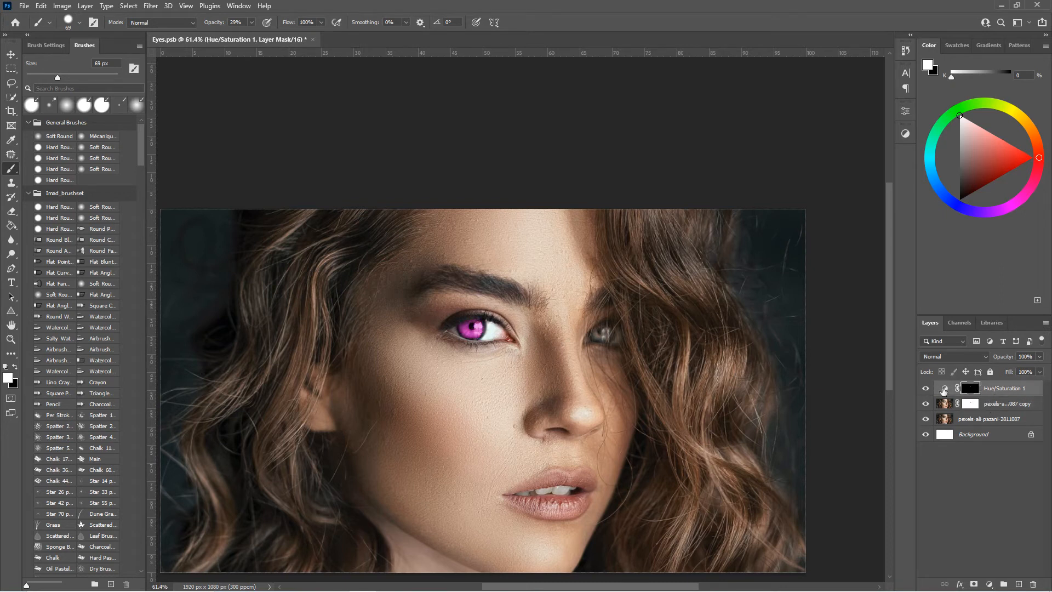
pyautogui.click(961, 356)
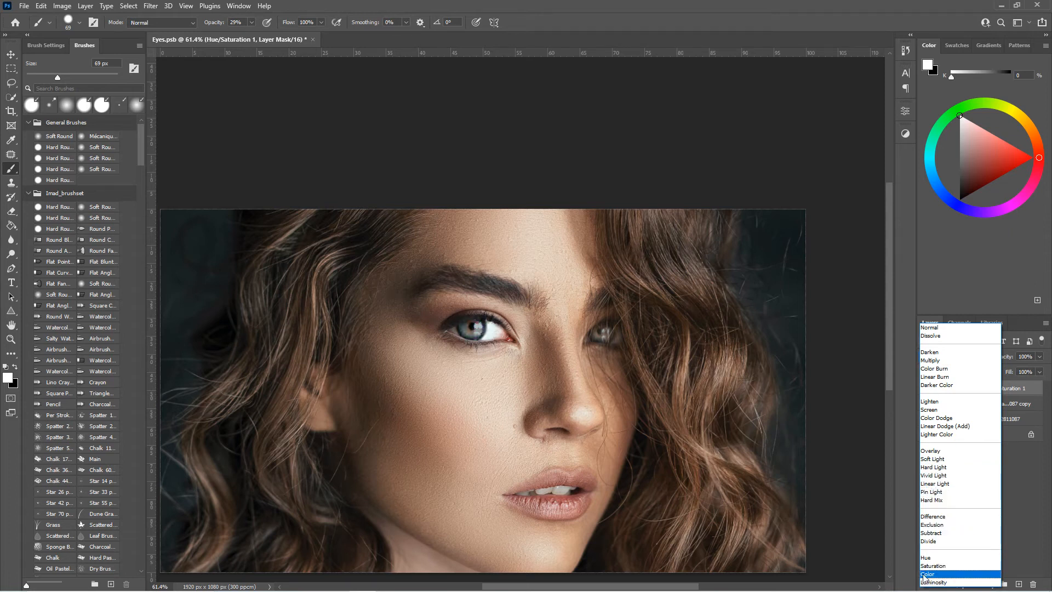
pyautogui.click(936, 450)
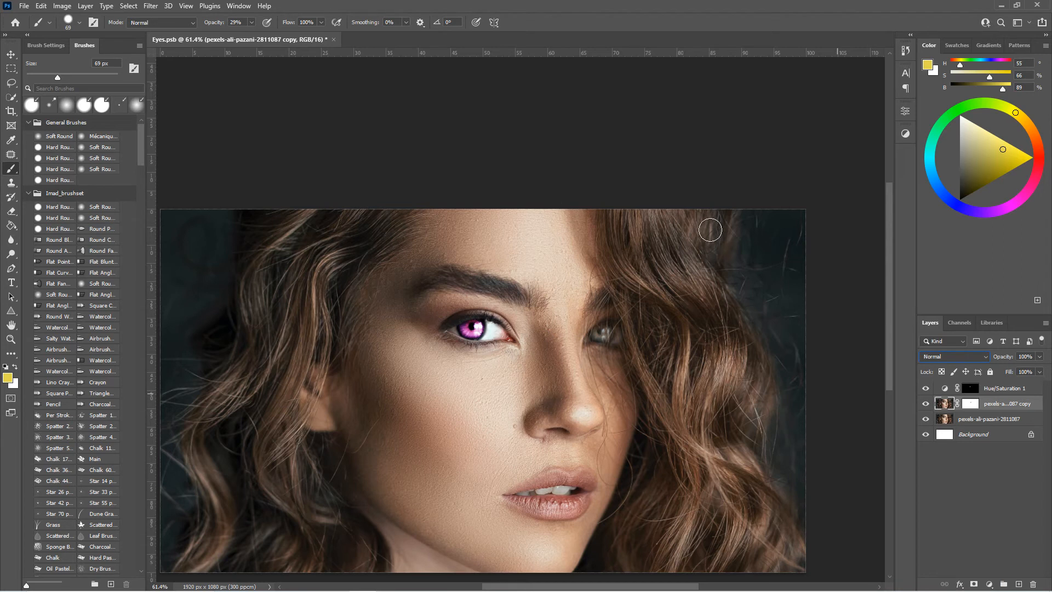
pyautogui.click(711, 230)
# Examine the recoloured eye in the whole portrait and in close-up to judge the blended magenta iris.
pyautogui.scroll(-2, 475, 211)
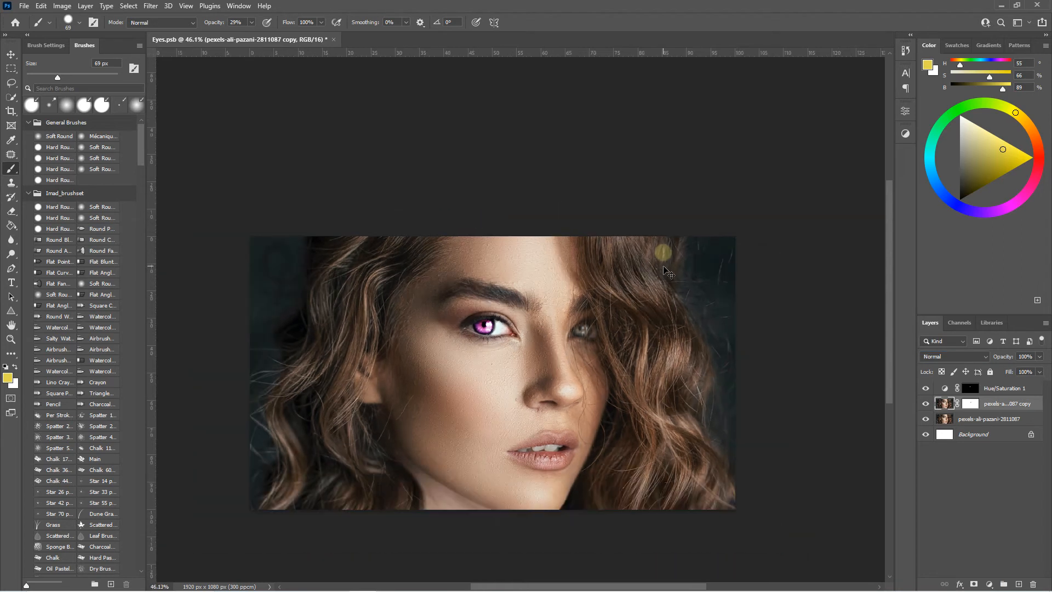
pyautogui.scroll(2, 492, 309)
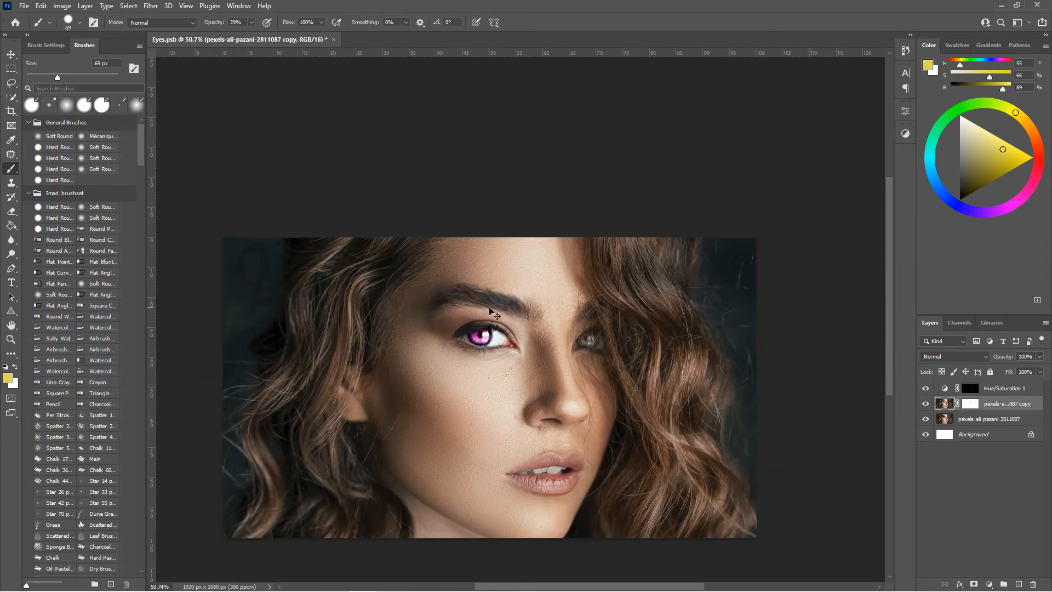
pyautogui.scroll(-8, 493, 308)
pyautogui.hscroll(3, 498, 313)
pyautogui.scroll(2, 496, 311)
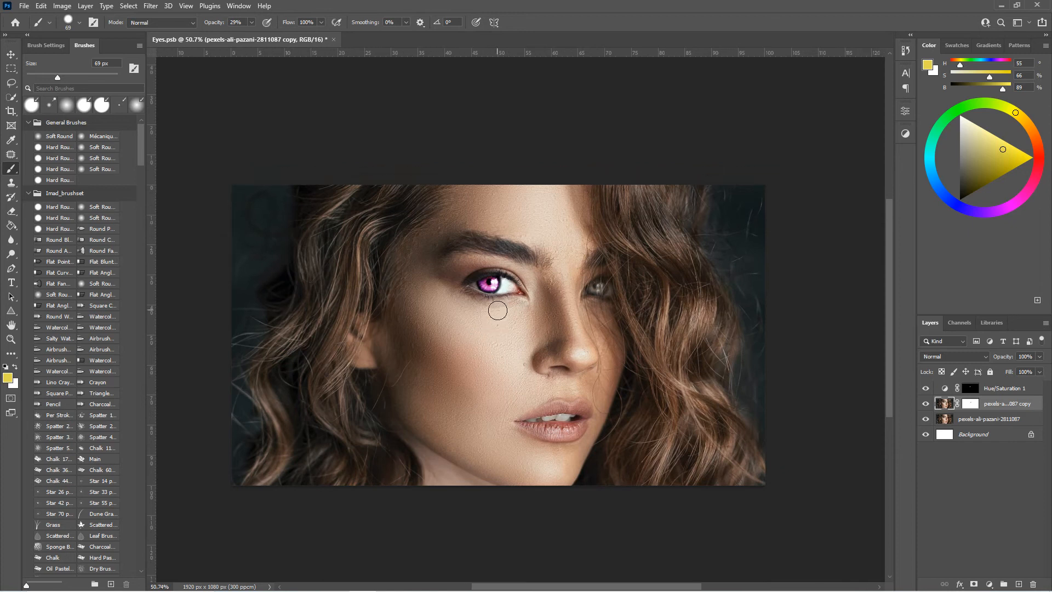
pyautogui.scroll(-2, 497, 311)
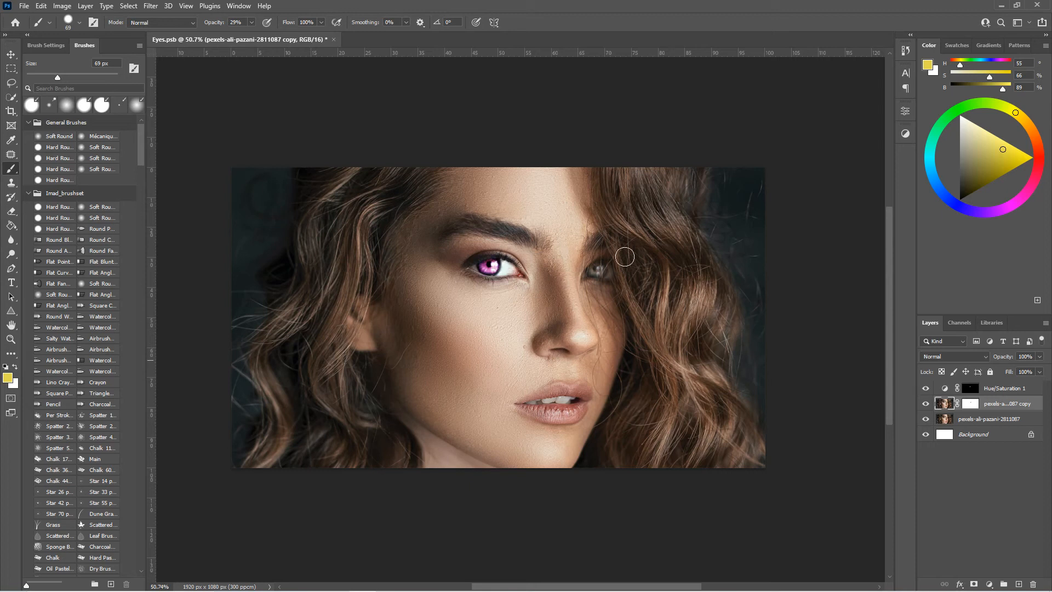
pyautogui.scroll(6, 489, 220)
pyautogui.scroll(-1, 483, 258)
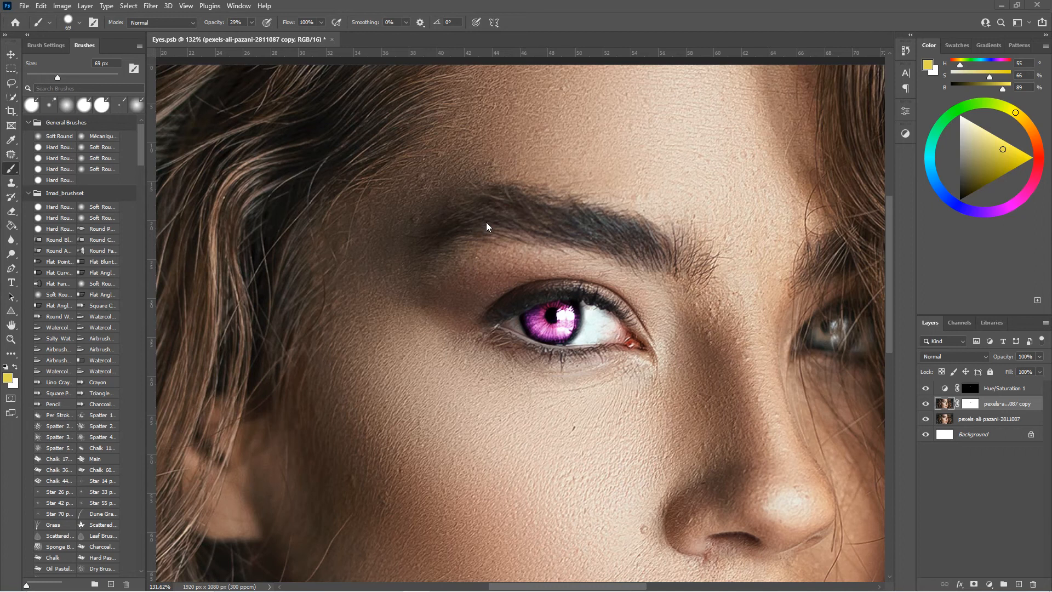